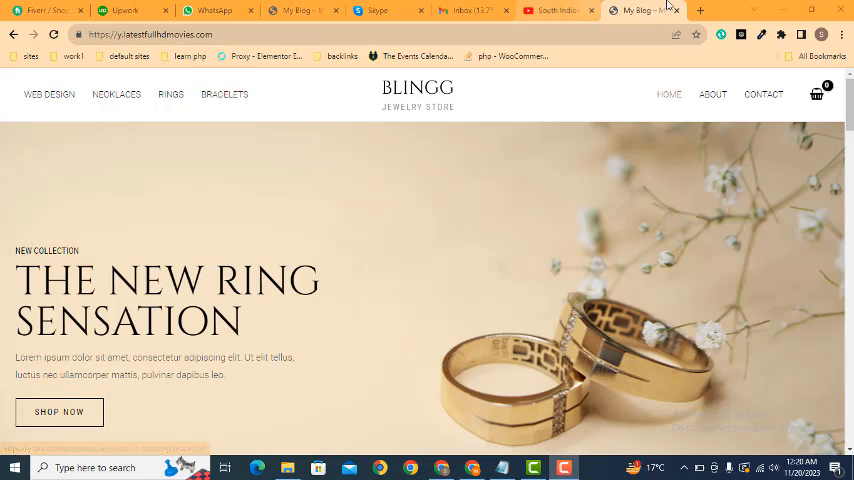
Log in to the site's WordPress admin from a new browser tab via the /wp-admin URL.
{"action": "left_click", "coordinate": [698, 8]}
{"action": "type", "text": "https://y.latestfullhdmovies.com/"}
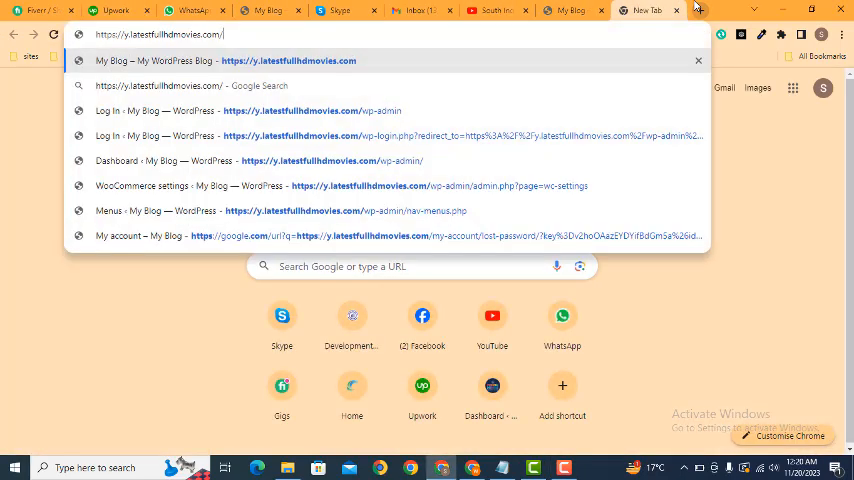
{"action": "type", "text": "wp-admin"}
{"action": "key", "text": "Return"}
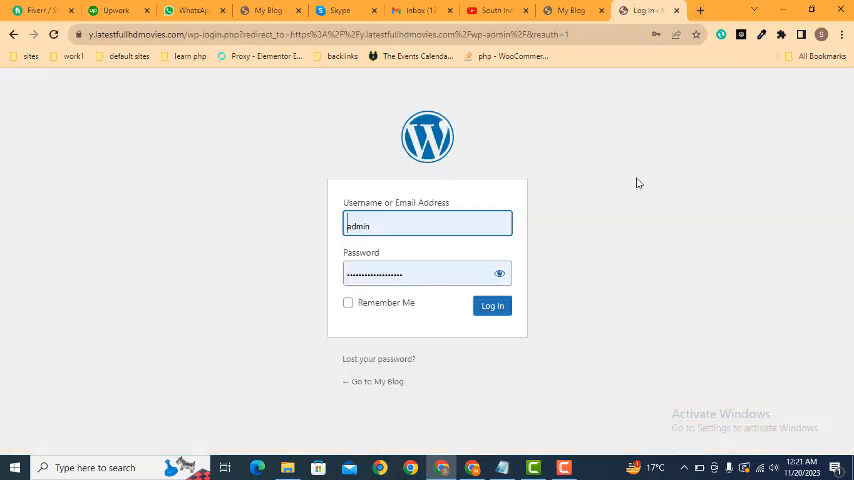
{"action": "left_click", "coordinate": [492, 305]}
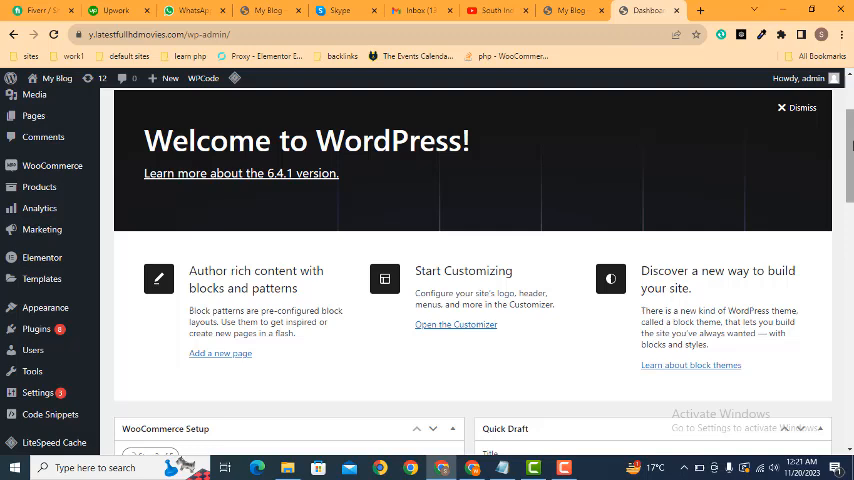
{"action": "mouse_move", "coordinate": [45, 308]}
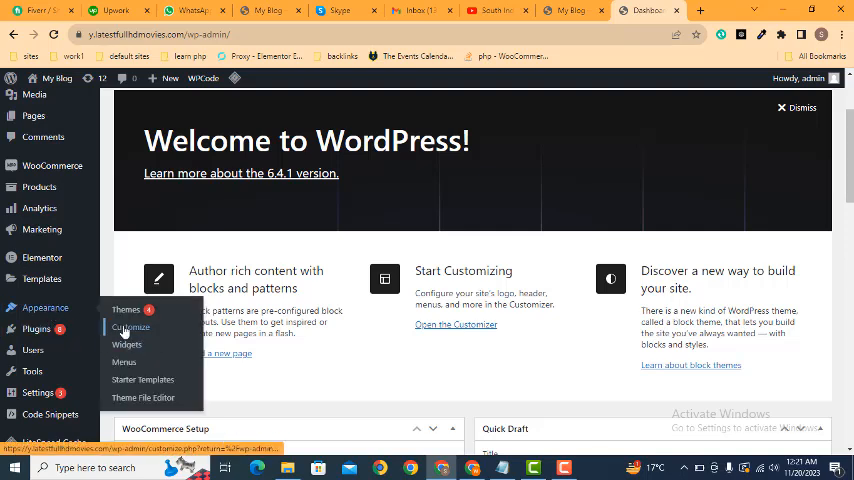
Launch the Customizer for the active Astra theme from Appearance.
{"action": "left_click", "coordinate": [128, 327]}
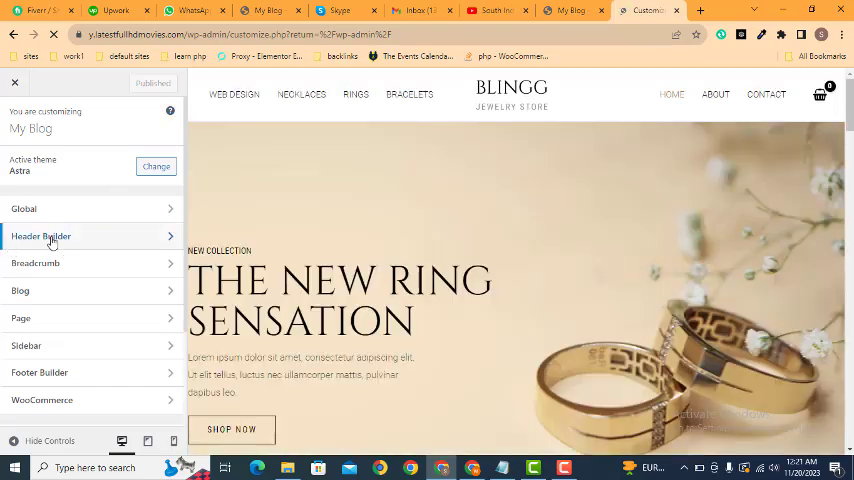
Reach the Primary Menu's Design settings inside the Header Builder.
{"action": "left_click", "coordinate": [51, 240]}
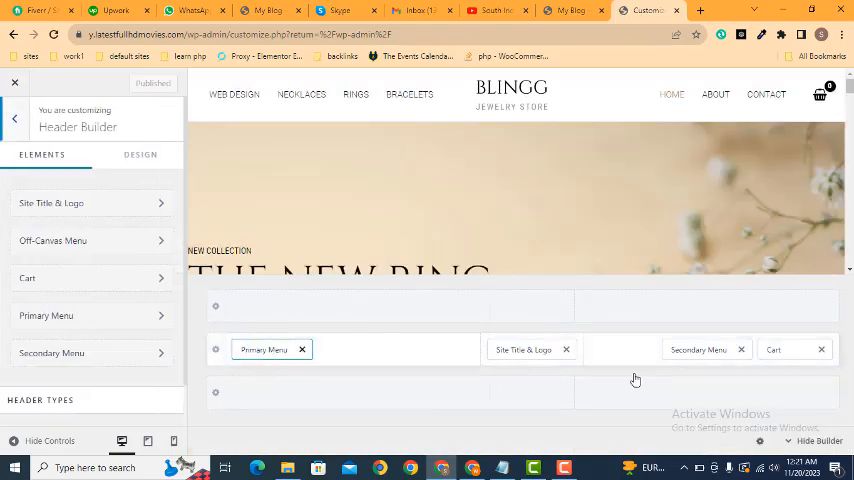
{"action": "left_click", "coordinate": [259, 351]}
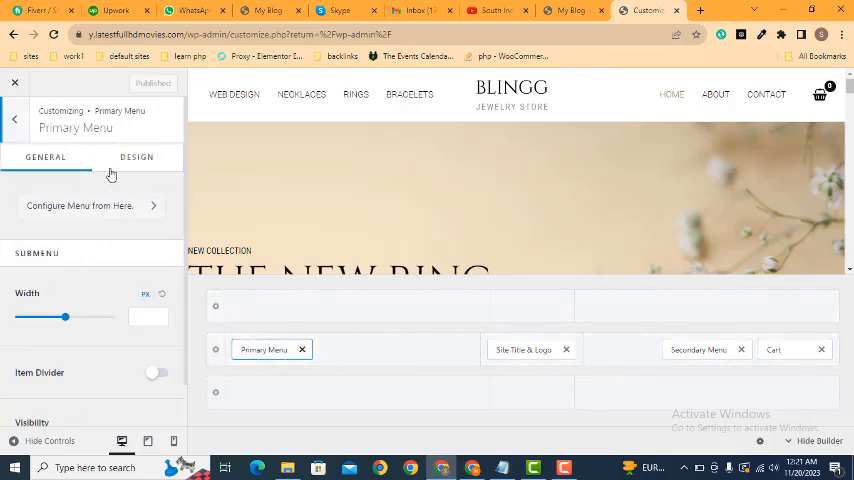
{"action": "left_click", "coordinate": [127, 166]}
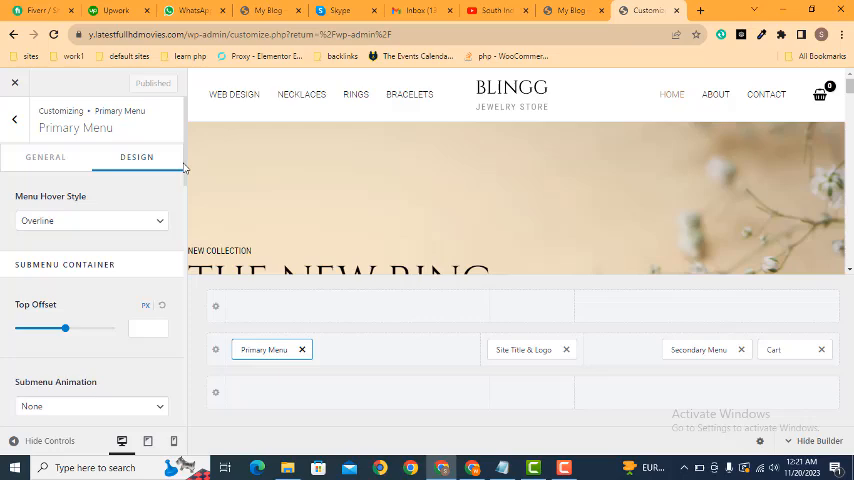
{"action": "left_click_drag", "start_coordinate": [185, 168], "coordinate": [185, 302]}
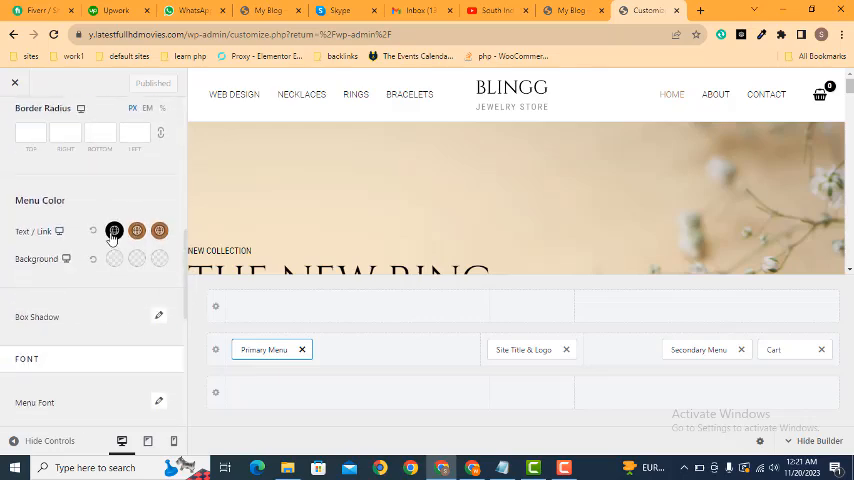
Set the Primary Menu's normal text/link color to a bright red shade.
{"action": "left_click", "coordinate": [115, 231]}
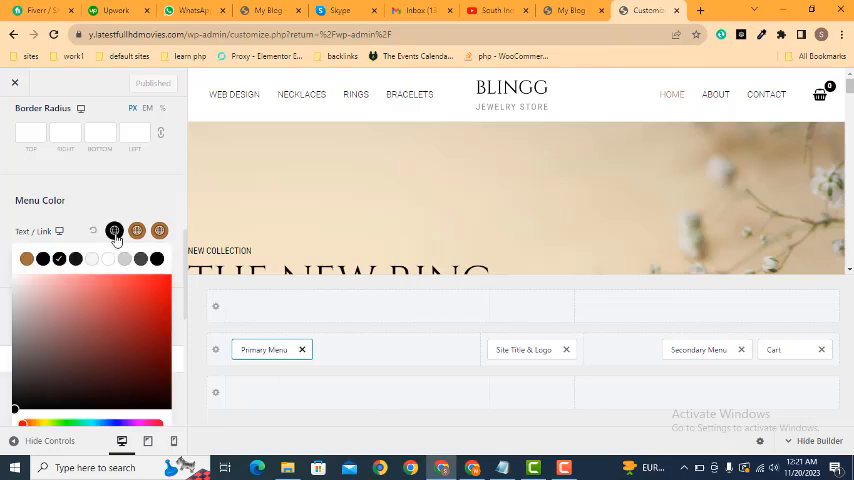
{"action": "left_click_drag", "start_coordinate": [92, 372], "coordinate": [133, 325]}
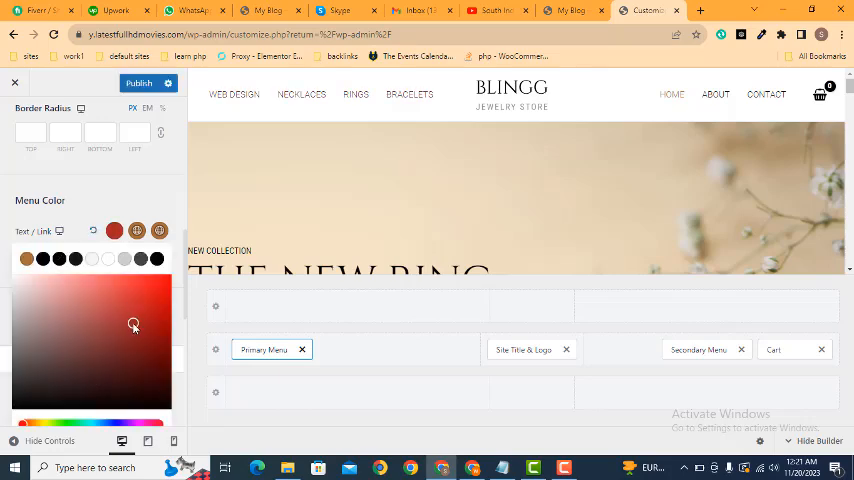
{"action": "left_click", "coordinate": [115, 301]}
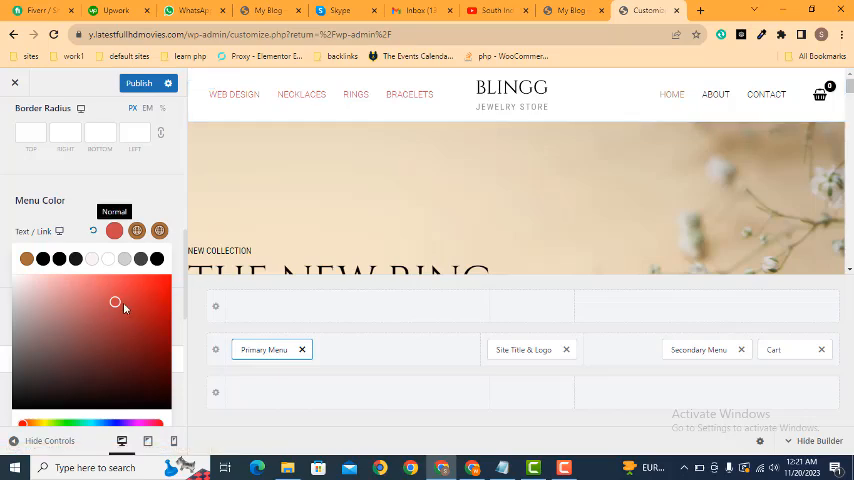
{"action": "mouse_move", "coordinate": [118, 308]}
{"action": "left_mouse_down"}
{"action": "mouse_move", "coordinate": [110, 351]}
{"action": "mouse_move", "coordinate": [133, 280]}
{"action": "mouse_move", "coordinate": [137, 289]}
{"action": "left_mouse_up"}
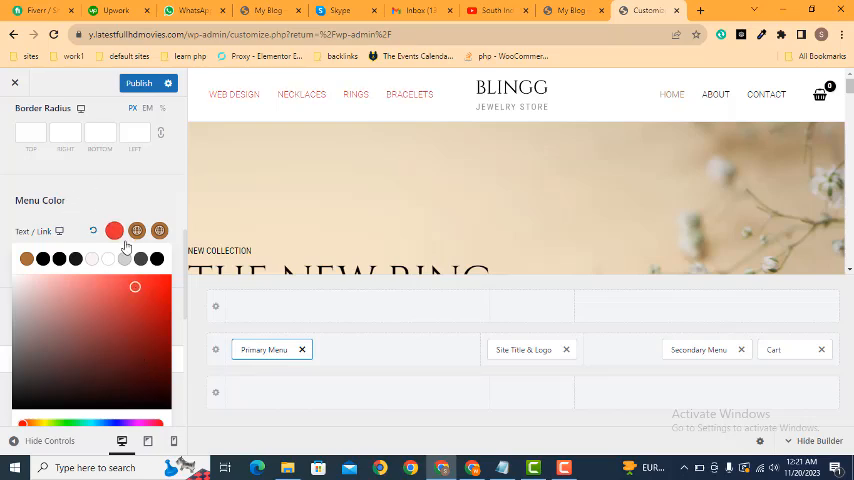
{"action": "left_click", "coordinate": [126, 203]}
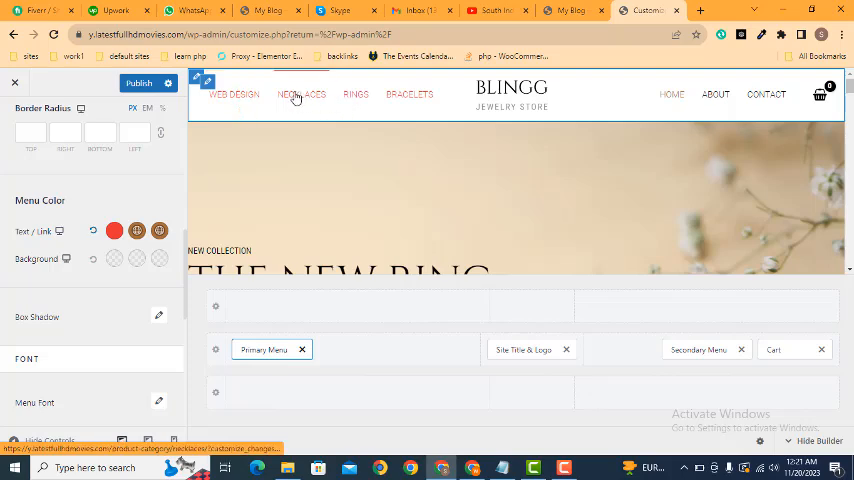
Set the menu's hover color to orange and active color to brown, then view the live site.
{"action": "left_click", "coordinate": [137, 231]}
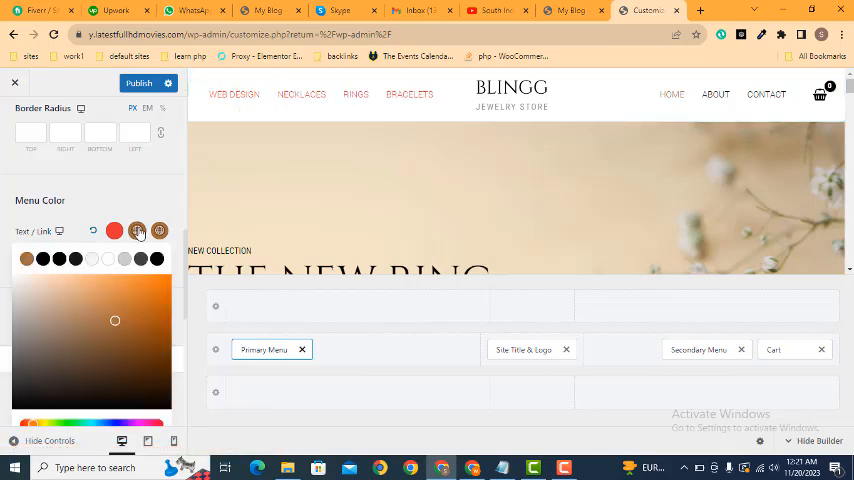
{"action": "left_click", "coordinate": [146, 288]}
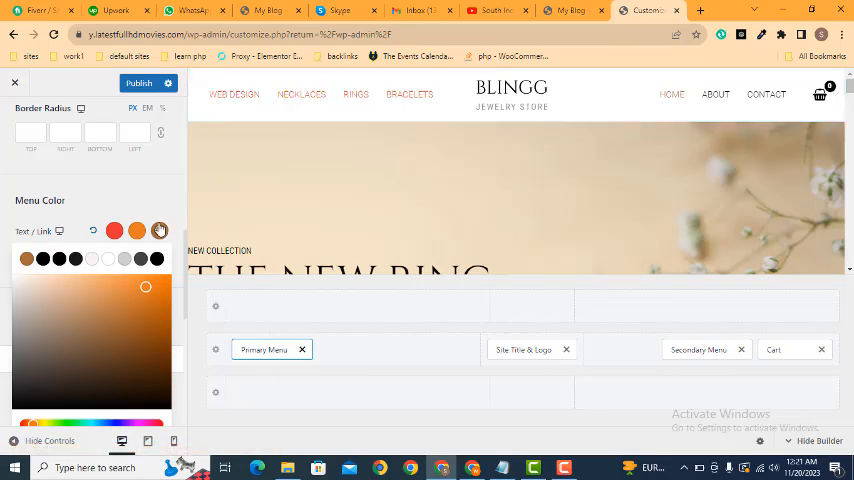
{"action": "left_click_drag", "start_coordinate": [140, 296], "coordinate": [107, 320]}
{"action": "mouse_move", "coordinate": [301, 95]}
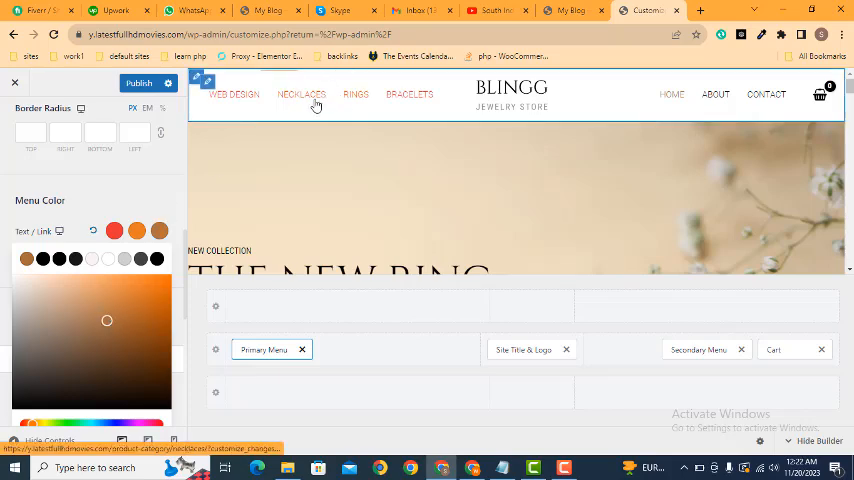
{"action": "left_click", "coordinate": [135, 191]}
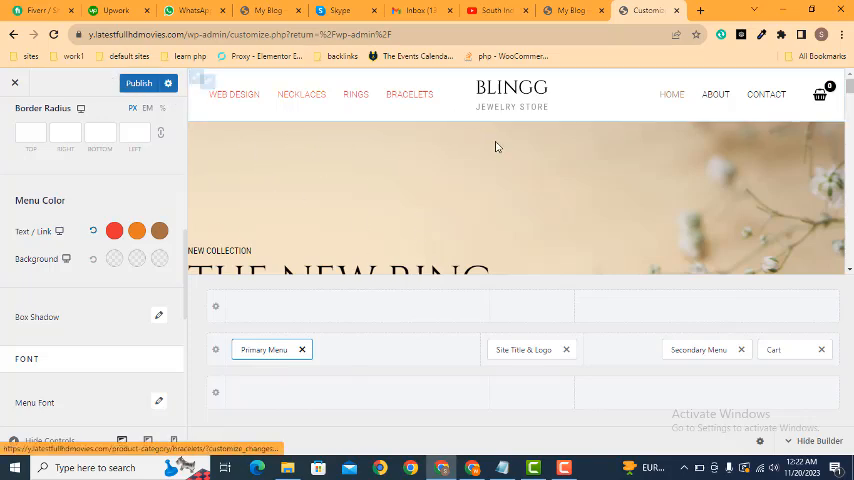
{"action": "left_click", "coordinate": [571, 10]}
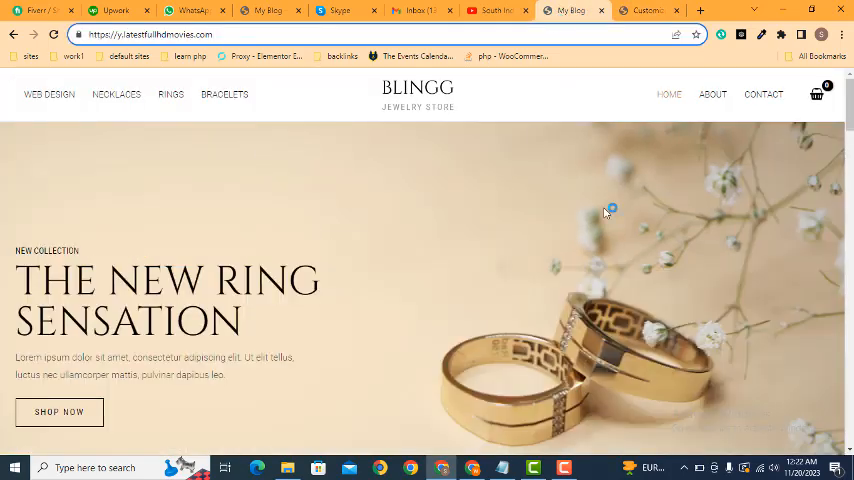